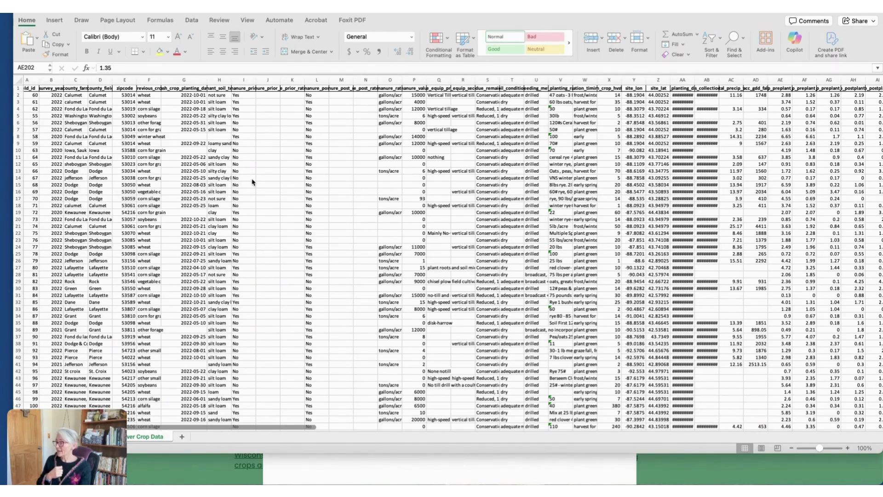
Look through the columns of the cover crop data worksheet, from the farm details to the last nutrient and forage columns.
{"action": "scroll", "coordinate": [253, 182], "scroll_direction": "left", "scroll_amount": 1}
{"action": "scroll", "coordinate": [252, 182], "scroll_direction": "right", "scroll_amount": 15}
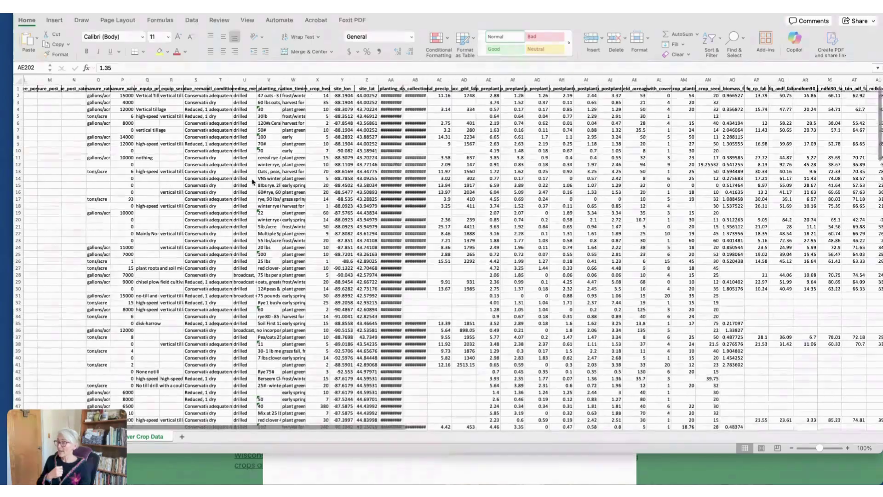
{"action": "scroll", "coordinate": [252, 182], "scroll_direction": "right", "scroll_amount": 10}
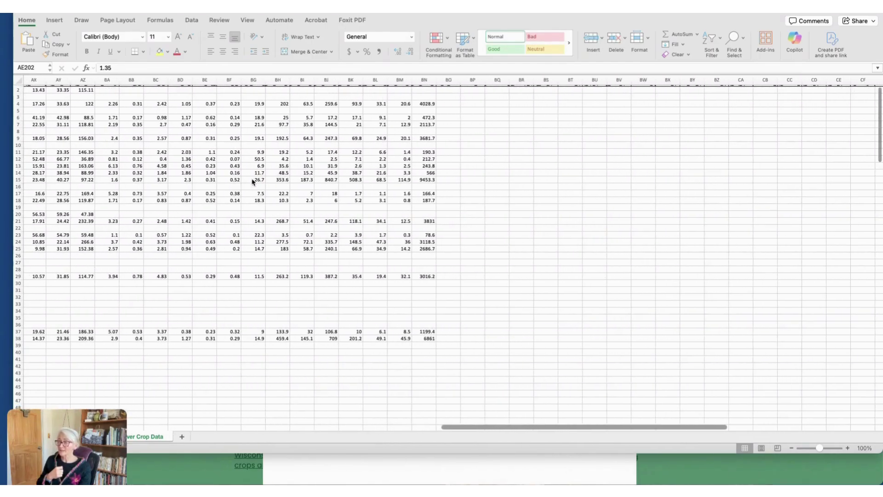
{"action": "scroll", "coordinate": [253, 182], "scroll_direction": "left", "scroll_amount": 20}
{"action": "scroll", "coordinate": [253, 182], "scroll_direction": "left", "scroll_amount": 3}
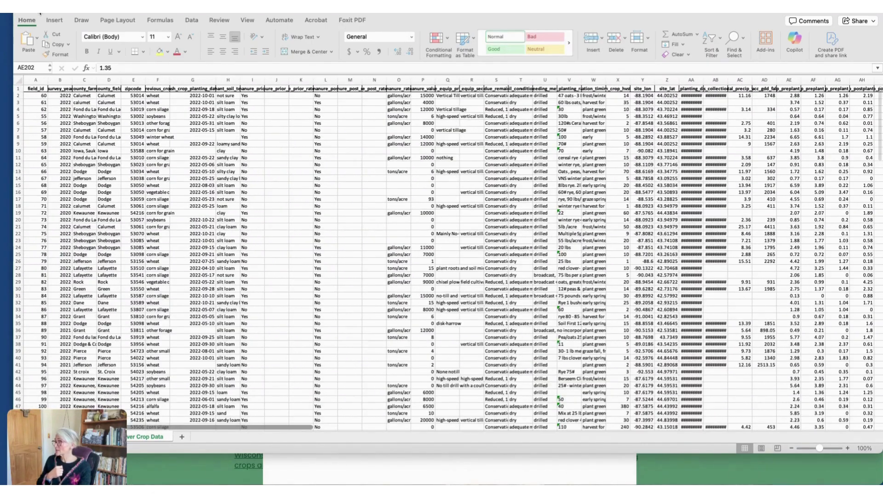
Put the cover crop workbook window away without closing or saving it, revealing the website behind it.
{"action": "key", "text": "super+w"}
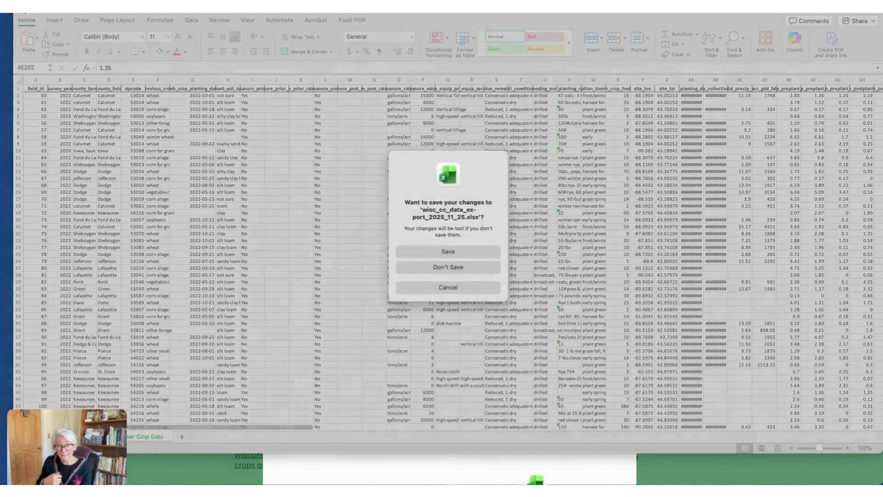
{"action": "left_click", "coordinate": [450, 289]}
{"action": "left_click", "coordinate": [36, 16]}
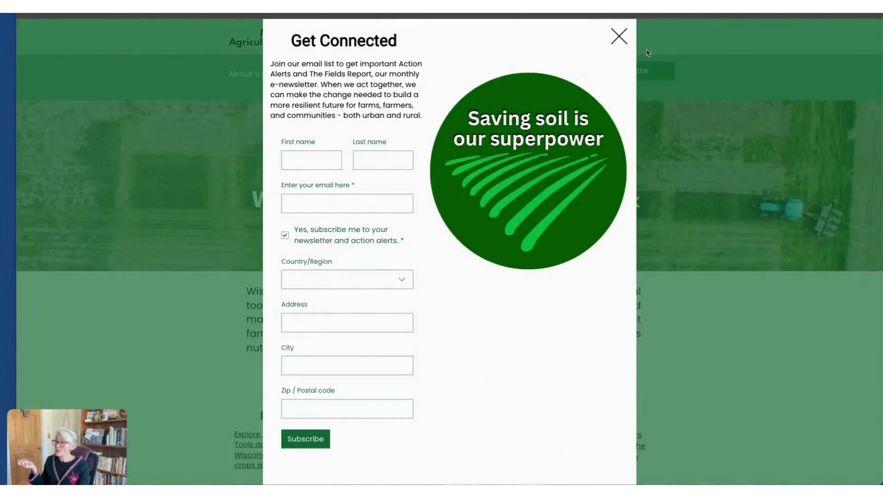
Dismiss the Get Connected sign-up form and open Explore Data from the Wisconsin Cover Crop Data Network page.
{"action": "left_click", "coordinate": [622, 40]}
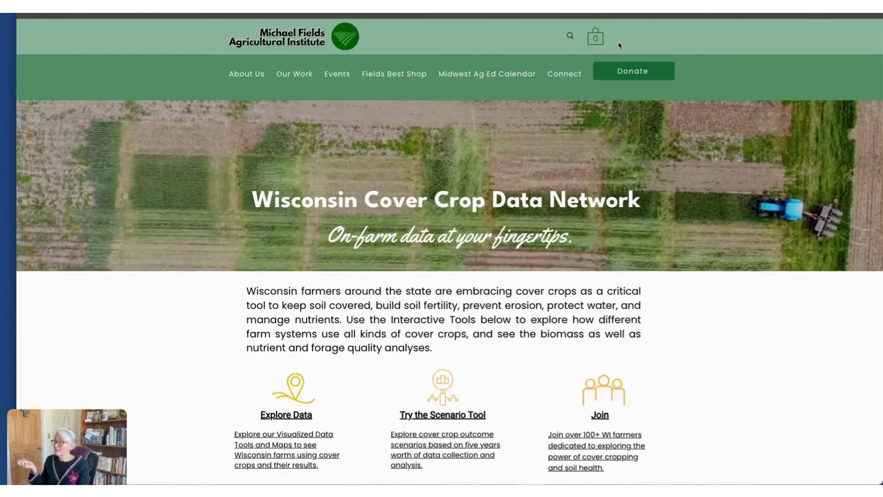
{"action": "scroll", "coordinate": [512, 198], "scroll_direction": "down", "scroll_amount": 4}
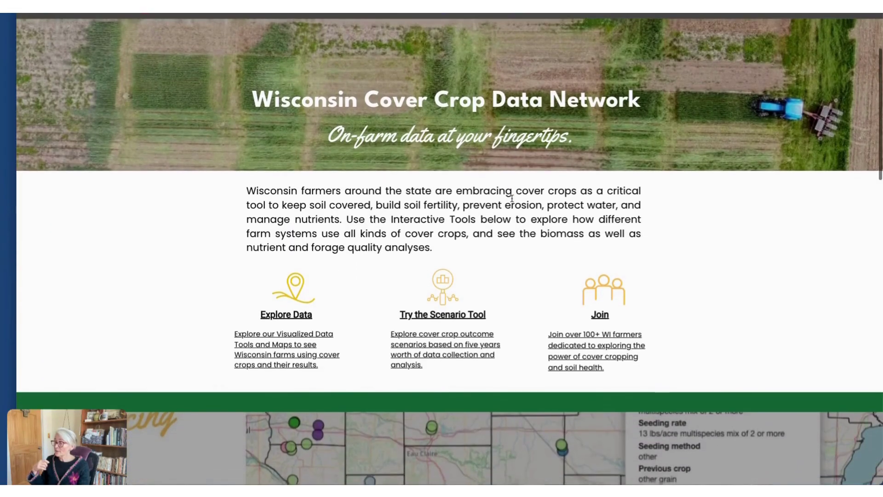
{"action": "scroll", "coordinate": [512, 198], "scroll_direction": "down", "scroll_amount": 1}
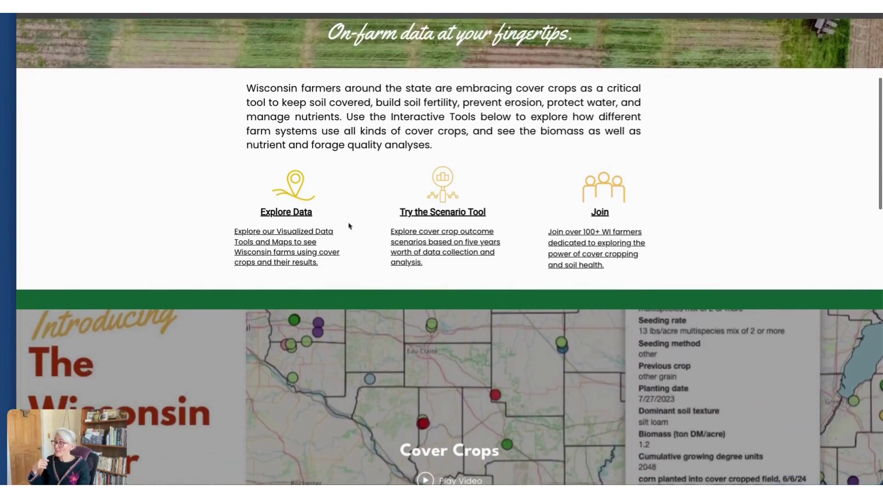
{"action": "left_click", "coordinate": [282, 212]}
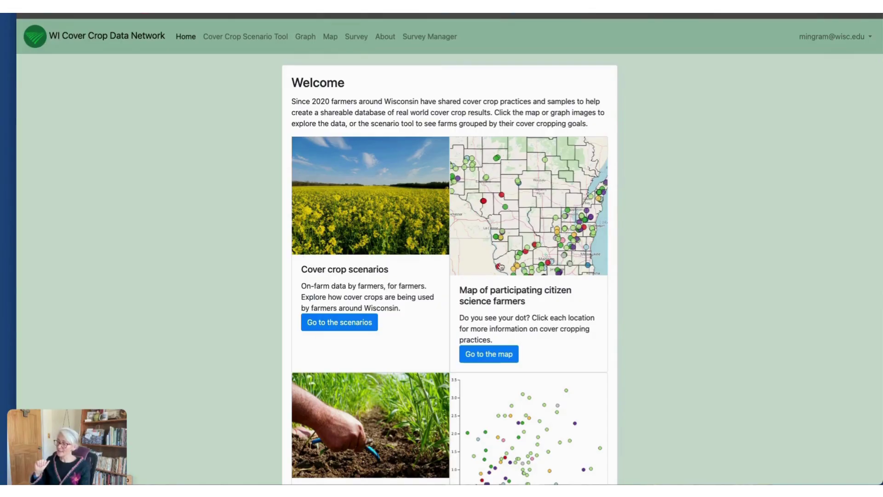
Open the map of participating citizen science farmers and color its locations by cover crop types.
{"action": "scroll", "coordinate": [742, 283], "scroll_direction": "down", "scroll_amount": 1}
{"action": "scroll", "coordinate": [742, 282], "scroll_direction": "down", "scroll_amount": 3}
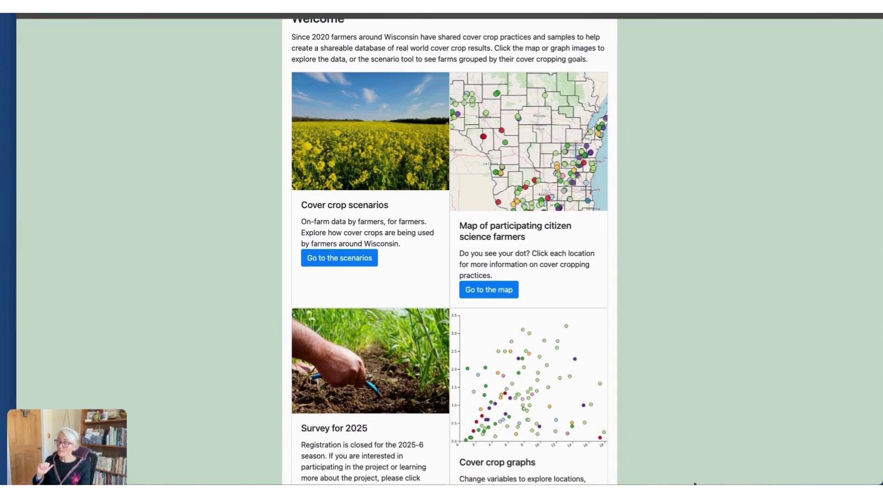
{"action": "left_click", "coordinate": [490, 239]}
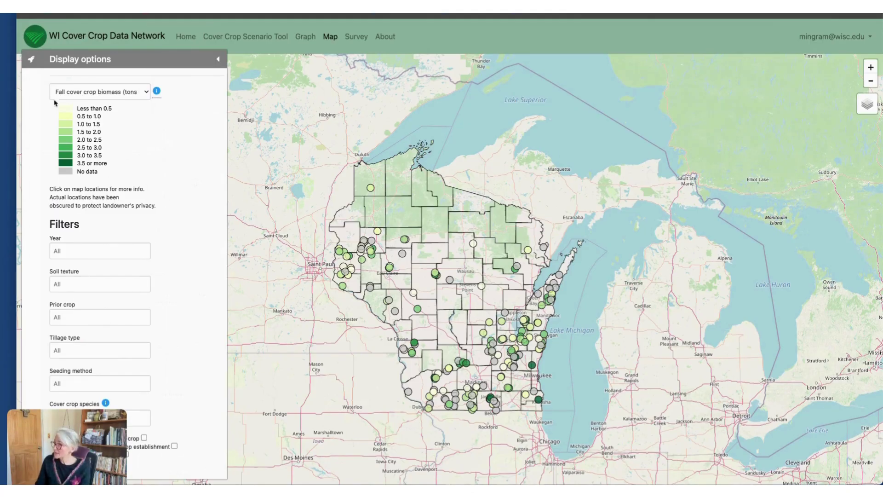
{"action": "left_click", "coordinate": [147, 92]}
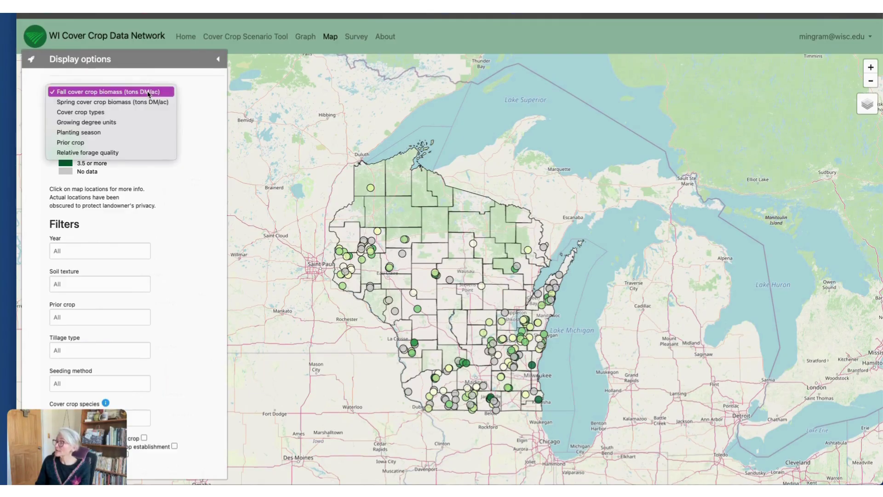
{"action": "left_click", "coordinate": [64, 115]}
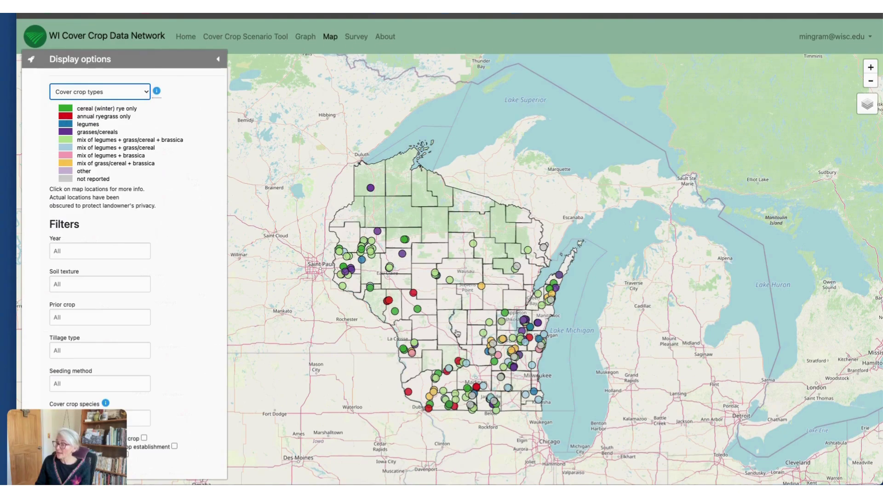
Examine the practices, nutrient and forage results, and photo of a grasses/cereals field east of Oshkosh, and close its details.
{"action": "scroll", "coordinate": [457, 331], "scroll_direction": "up", "scroll_amount": 3}
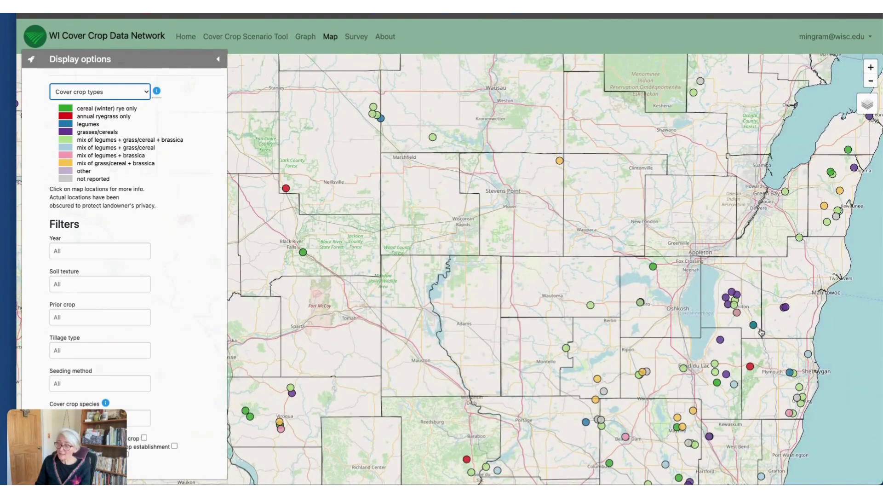
{"action": "scroll", "coordinate": [727, 303], "scroll_direction": "down", "scroll_amount": 1}
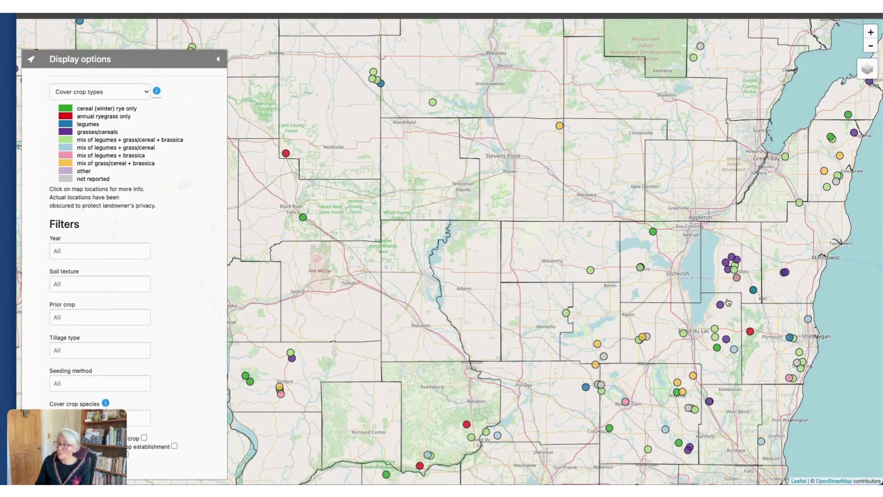
{"action": "left_click", "coordinate": [726, 266]}
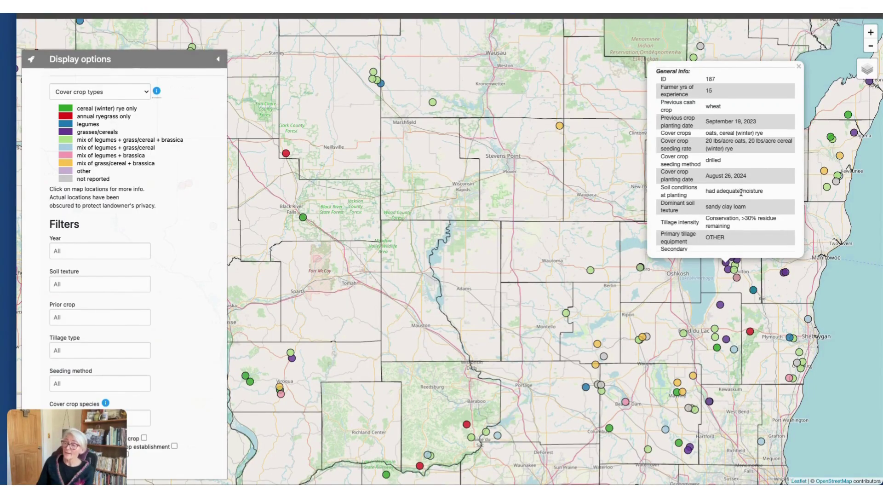
{"action": "scroll", "coordinate": [741, 192], "scroll_direction": "down", "scroll_amount": 2}
{"action": "scroll", "coordinate": [741, 192], "scroll_direction": "down", "scroll_amount": 2}
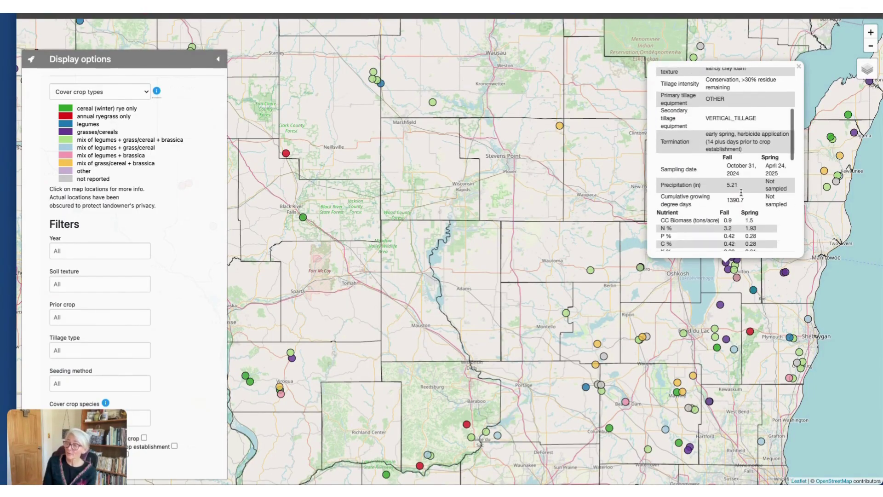
{"action": "scroll", "coordinate": [741, 191], "scroll_direction": "down", "scroll_amount": 3}
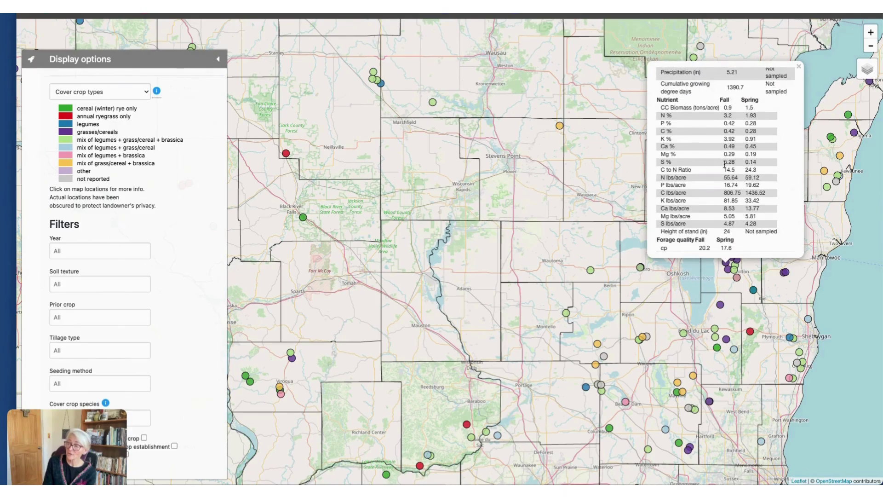
{"action": "scroll", "coordinate": [725, 163], "scroll_direction": "down", "scroll_amount": 8}
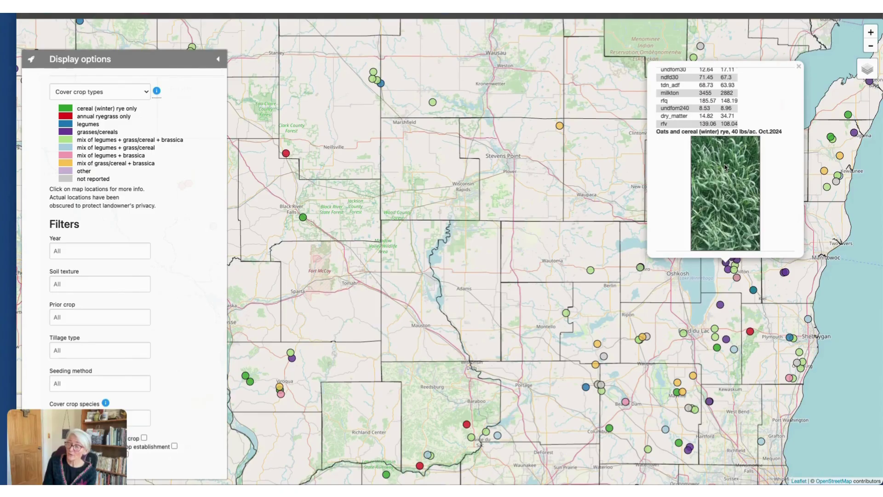
{"action": "scroll", "coordinate": [726, 167], "scroll_direction": "up", "scroll_amount": 8}
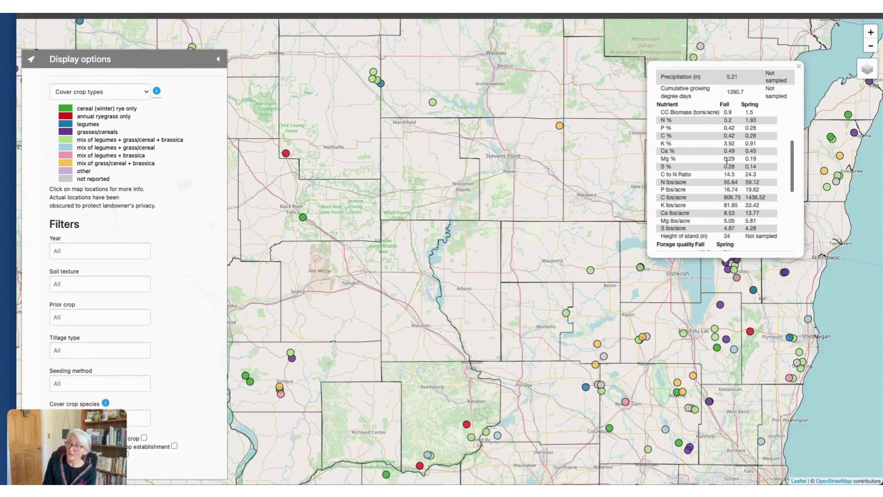
{"action": "left_click", "coordinate": [800, 68]}
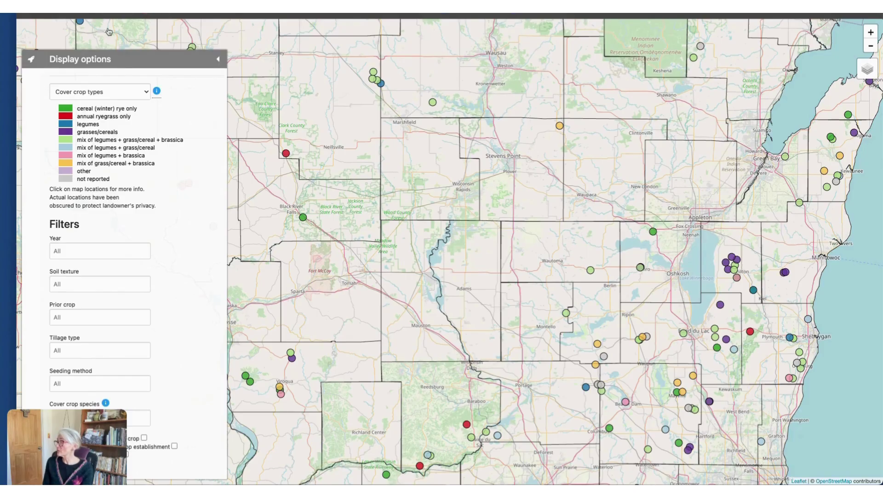
Return to the welcome page, open the cover crop graphs and set the graph's horizontal axis to Planting date.
{"action": "key", "text": "alt+Left"}
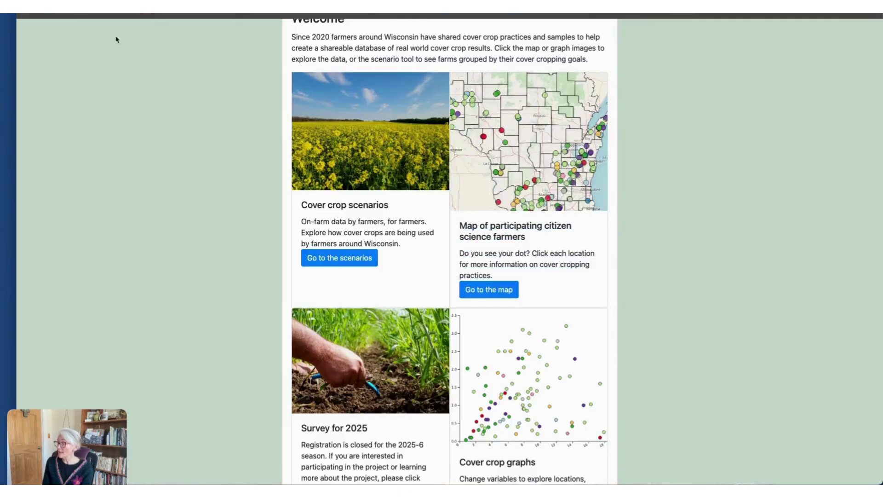
{"action": "left_click", "coordinate": [513, 463]}
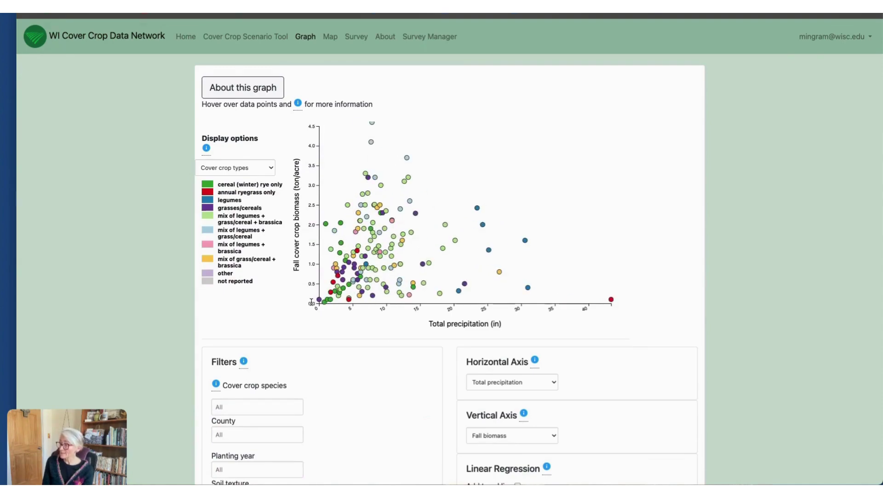
{"action": "scroll", "coordinate": [449, 361], "scroll_direction": "down", "scroll_amount": 3}
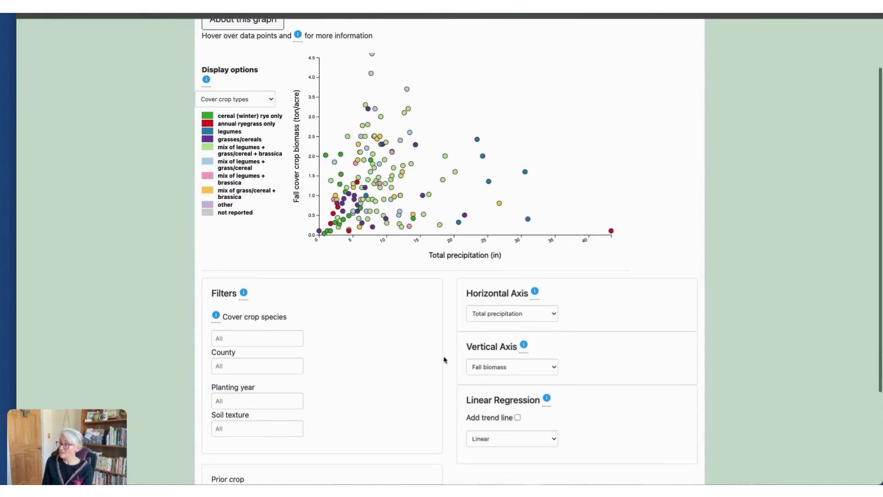
{"action": "left_click", "coordinate": [555, 315]}
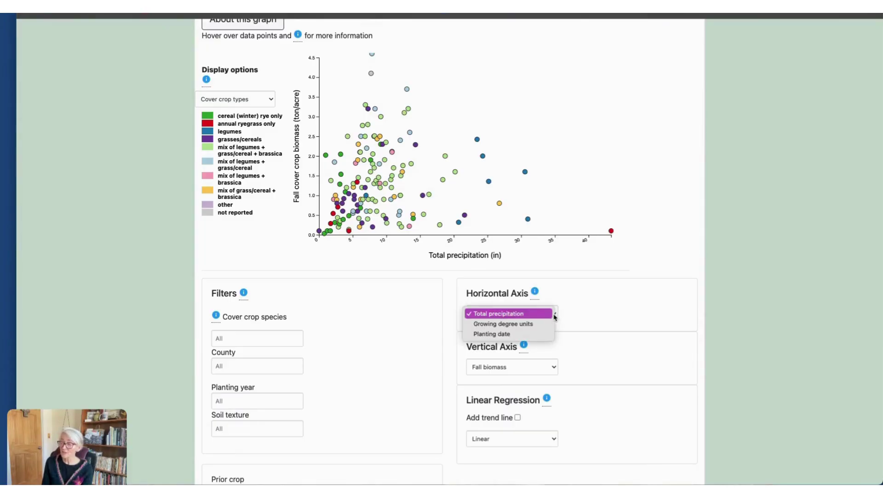
{"action": "left_click", "coordinate": [529, 334]}
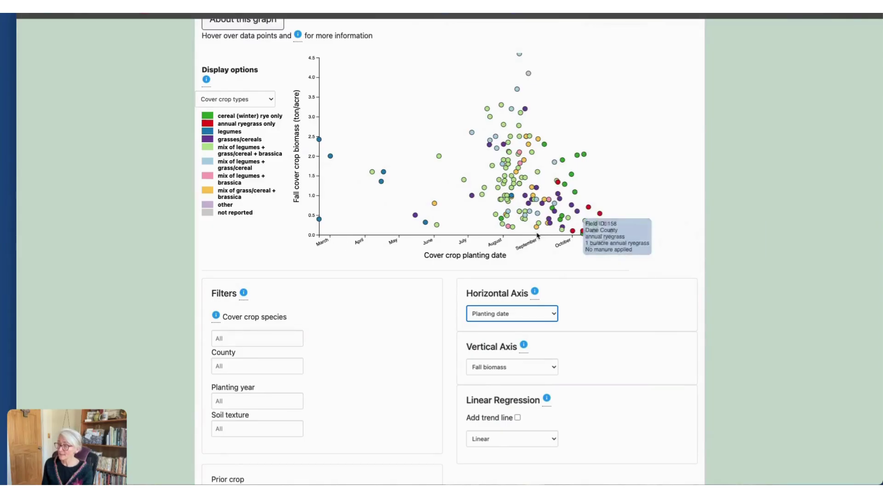
Filter the graph to the cover crop species cereal (winter) rye and color the data points by NOAA Climate Regions.
{"action": "left_click", "coordinate": [216, 340]}
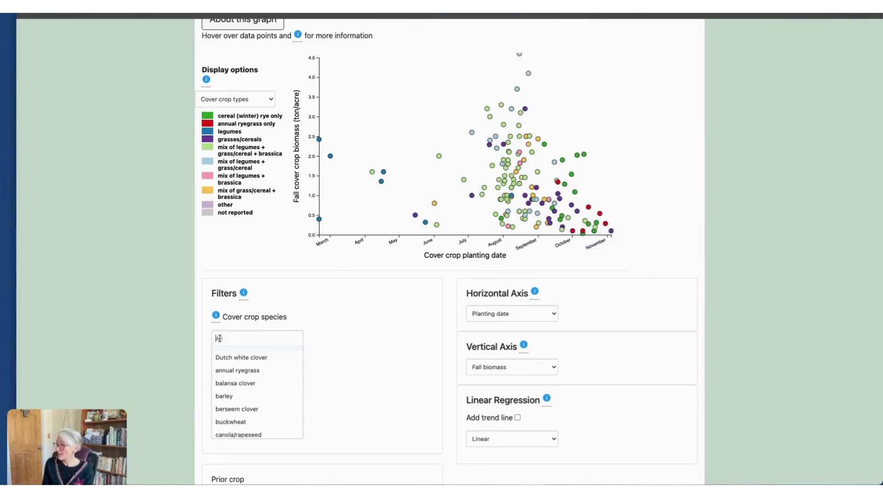
{"action": "scroll", "coordinate": [244, 388], "scroll_direction": "down", "scroll_amount": 3}
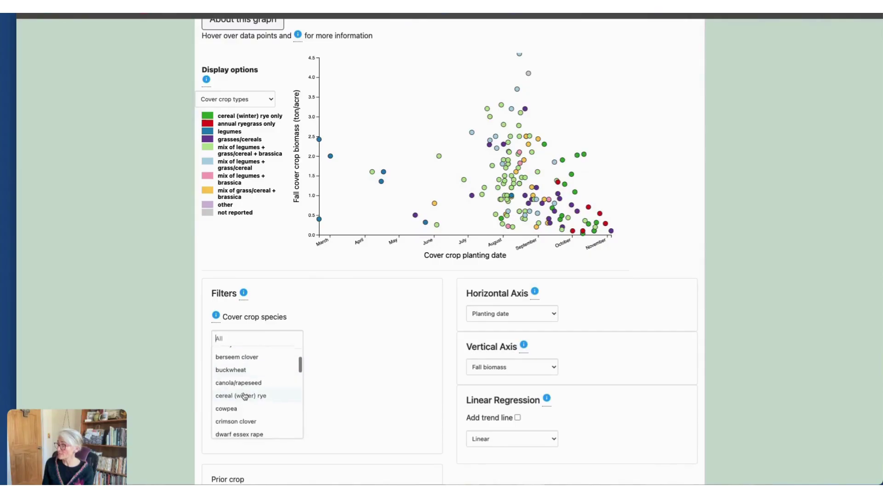
{"action": "left_click", "coordinate": [244, 392]}
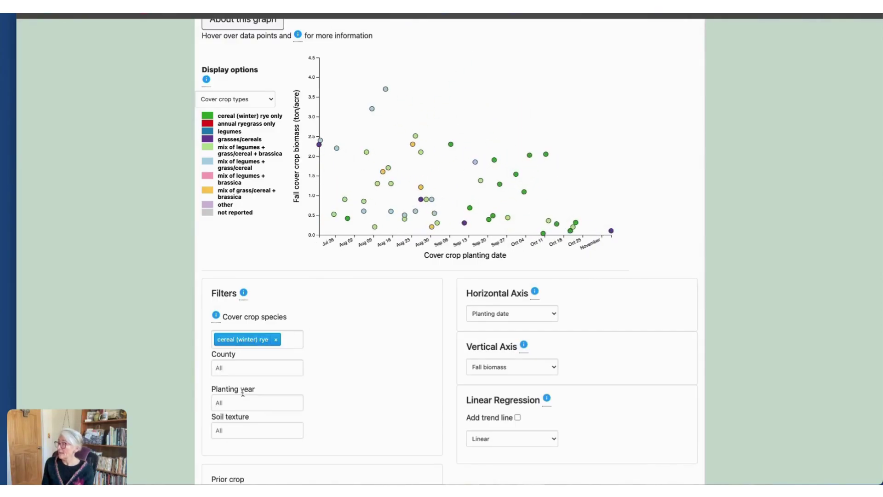
{"action": "left_click", "coordinate": [271, 104]}
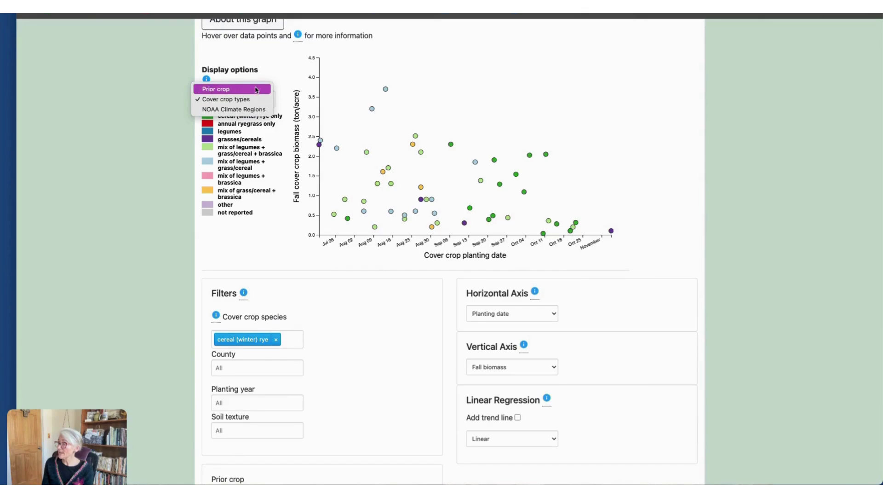
{"action": "left_click", "coordinate": [256, 109]}
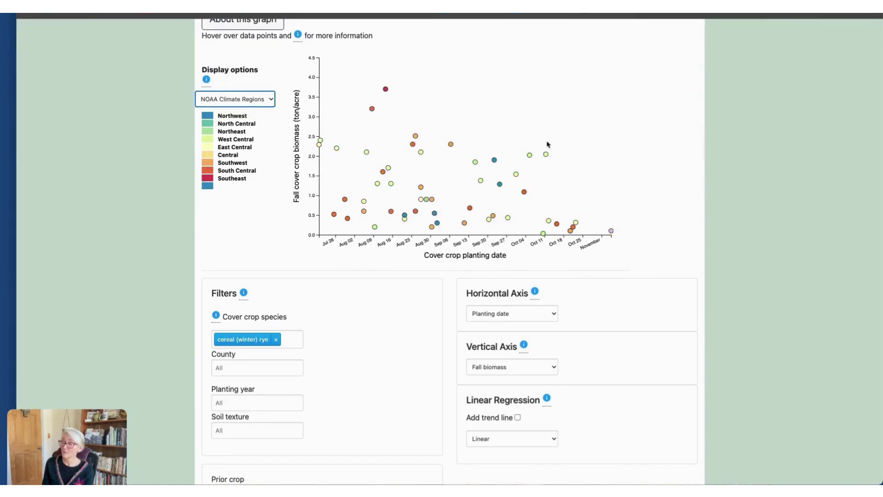
Open the Cover Crop Scenario Tool and review the farm cards listed for the Erosion control scenario.
{"action": "scroll", "coordinate": [366, 317], "scroll_direction": "up", "scroll_amount": 3}
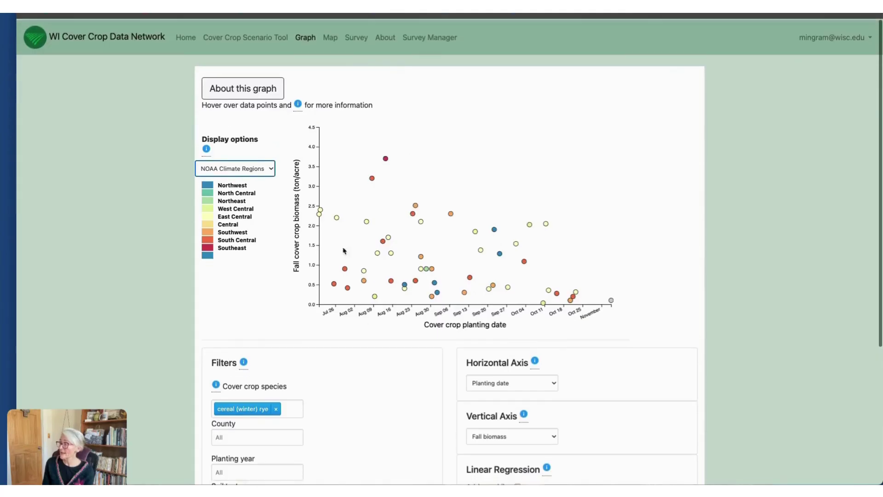
{"action": "left_click", "coordinate": [250, 38]}
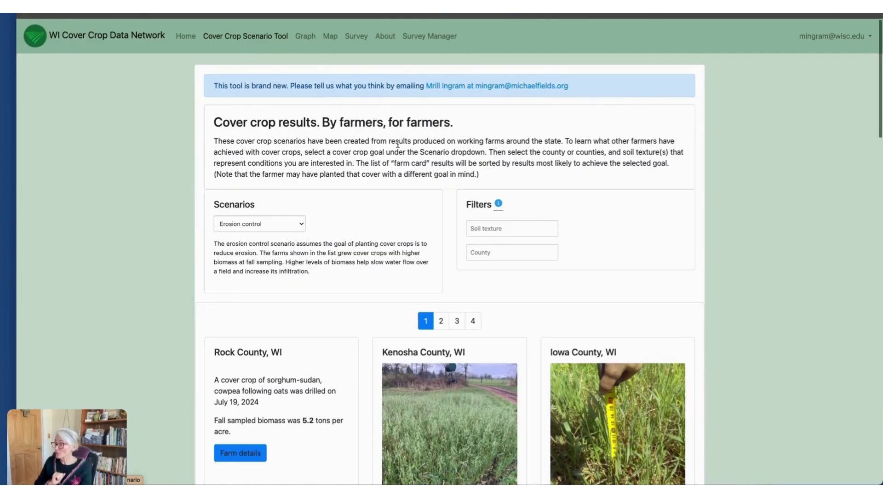
{"action": "scroll", "coordinate": [611, 228], "scroll_direction": "down", "scroll_amount": 3}
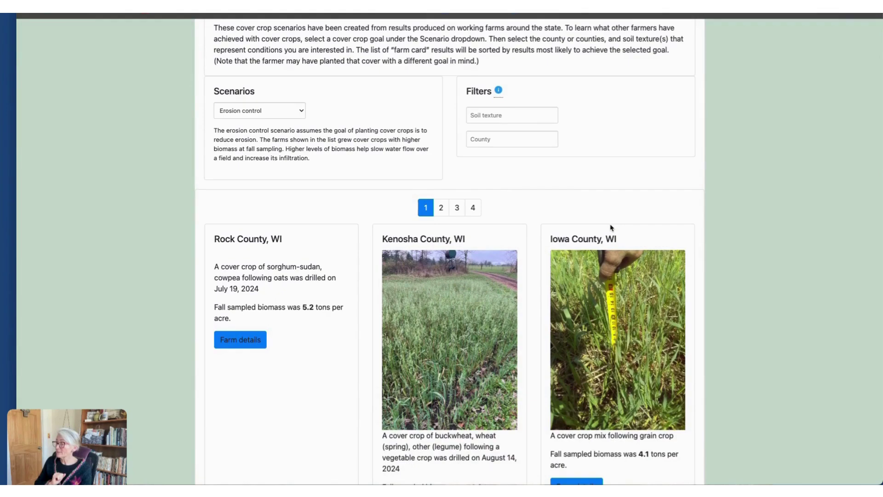
{"action": "scroll", "coordinate": [611, 227], "scroll_direction": "down", "scroll_amount": 1}
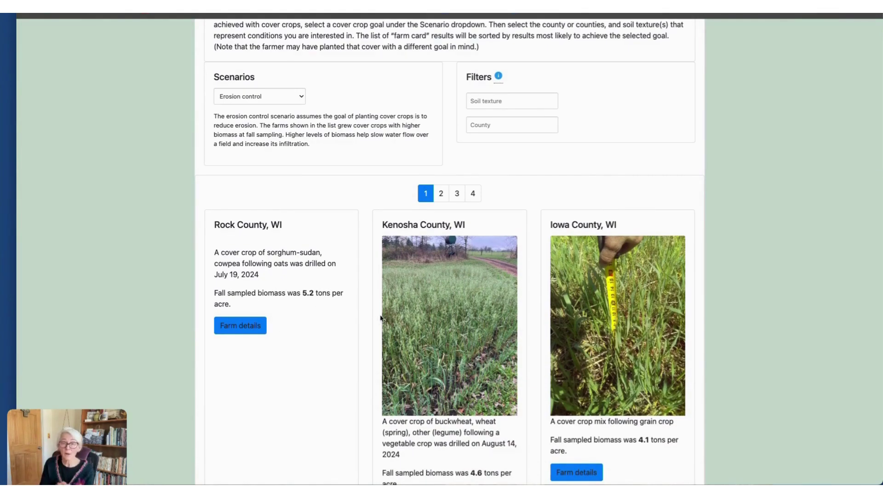
Look over the Erosion control farm cards and switch the scenario to Above ground nitrogen.
{"action": "scroll", "coordinate": [266, 295], "scroll_direction": "down", "scroll_amount": 5}
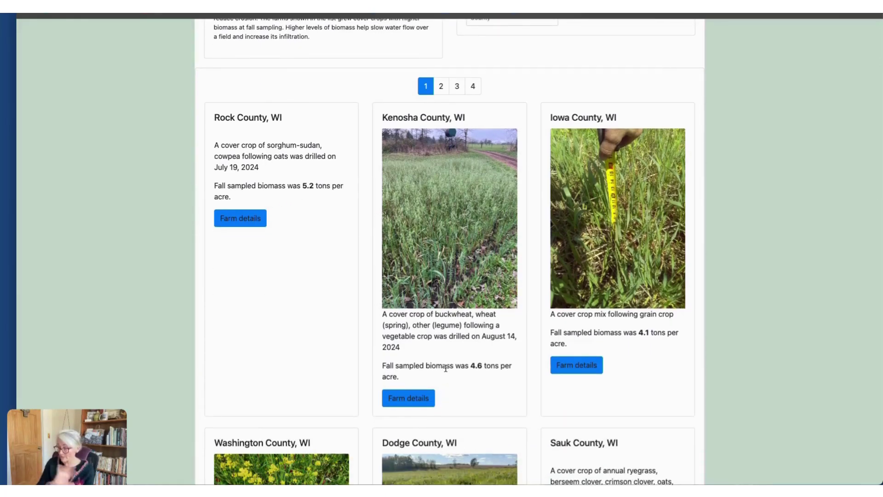
{"action": "scroll", "coordinate": [445, 368], "scroll_direction": "up", "scroll_amount": 10}
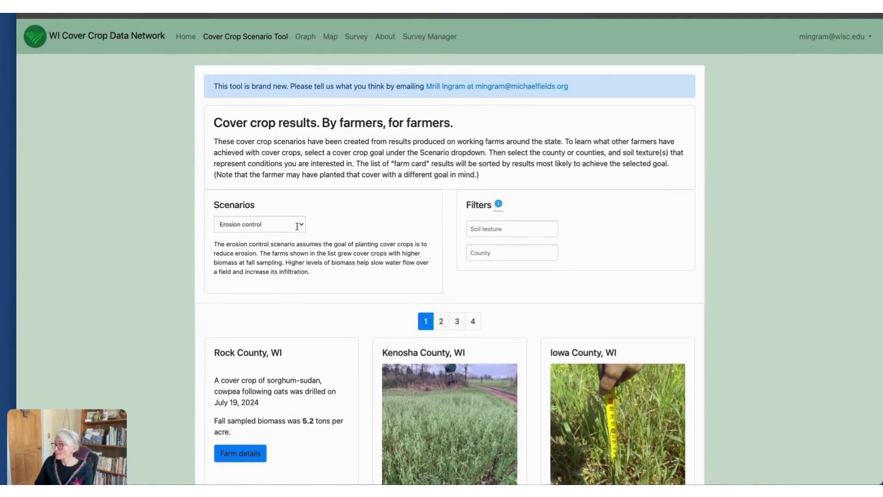
{"action": "left_click", "coordinate": [300, 224]}
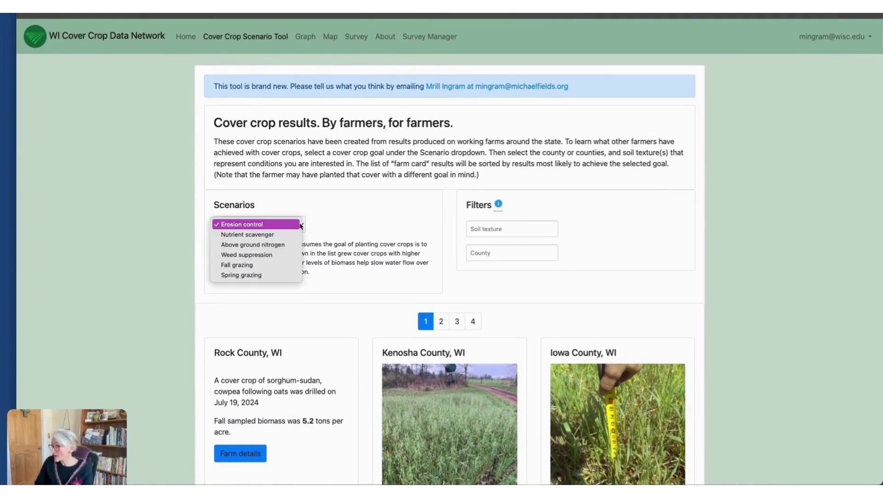
{"action": "left_click", "coordinate": [276, 246]}
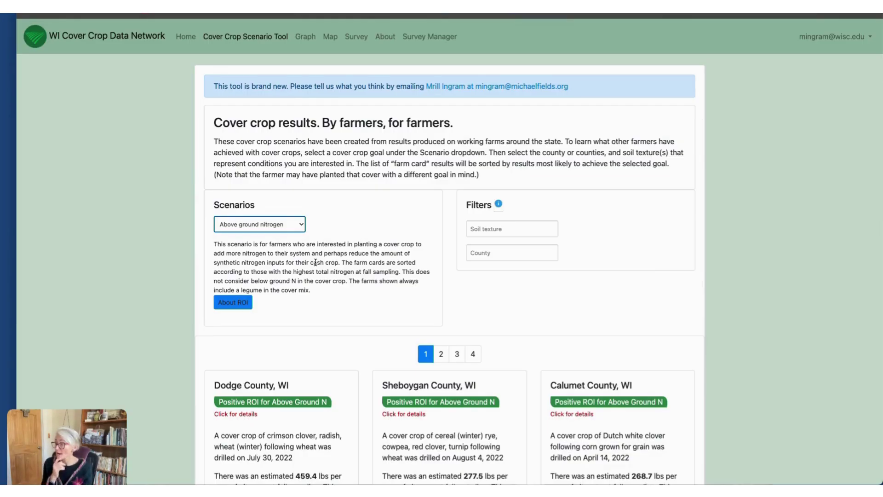
Open the explanation of the above-ground nitrogen ROI, highlight the sentence on the urea-based nitrogen cost, and close it.
{"action": "scroll", "coordinate": [382, 322], "scroll_direction": "down", "scroll_amount": 4}
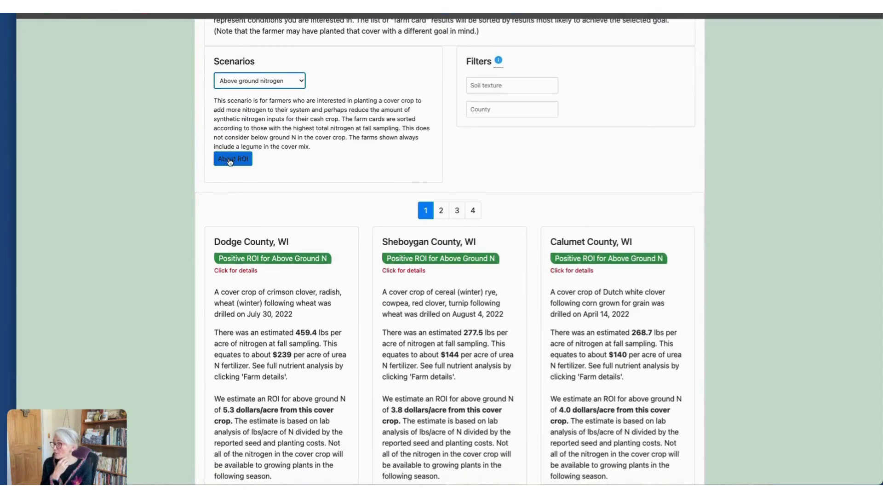
{"action": "left_click", "coordinate": [230, 161]}
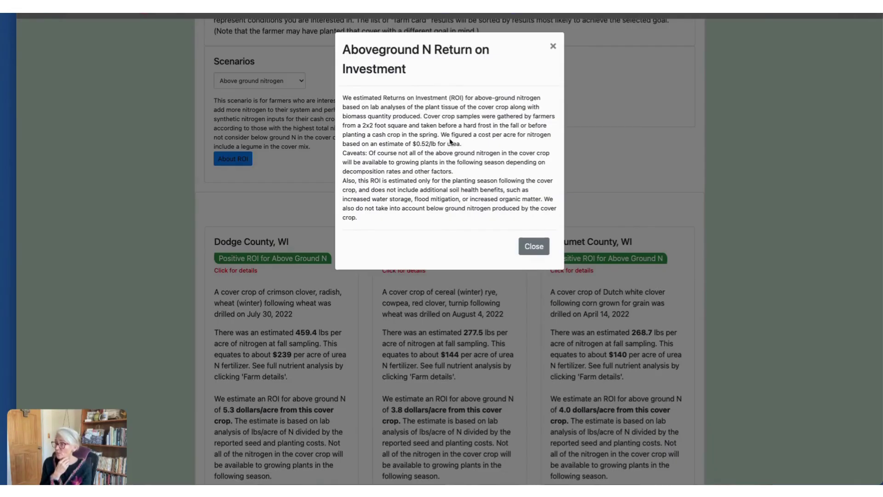
{"action": "left_click_drag", "start_coordinate": [442, 132], "coordinate": [460, 143]}
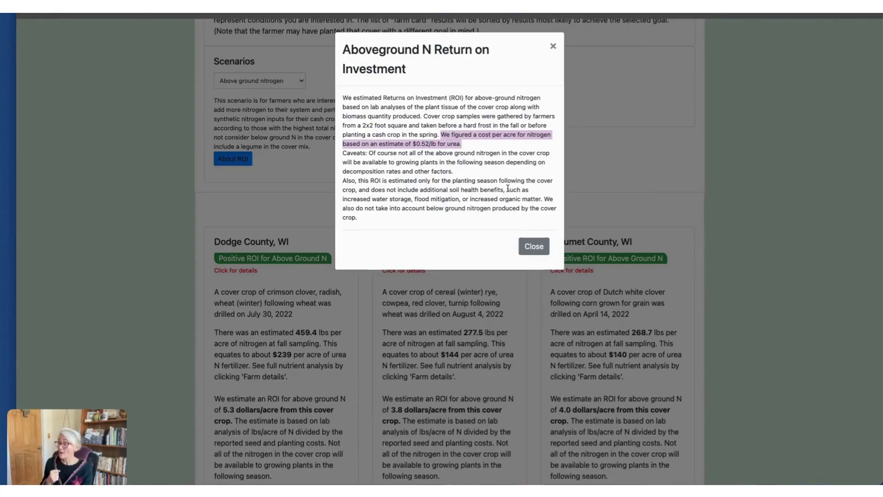
{"action": "left_click", "coordinate": [552, 46]}
Review the Above ground nitrogen farm cards and open the farm details of the Dodge County crimson clover, radish and winter wheat field.
{"action": "scroll", "coordinate": [390, 360], "scroll_direction": "down", "scroll_amount": 2}
{"action": "scroll", "coordinate": [390, 360], "scroll_direction": "down", "scroll_amount": 3}
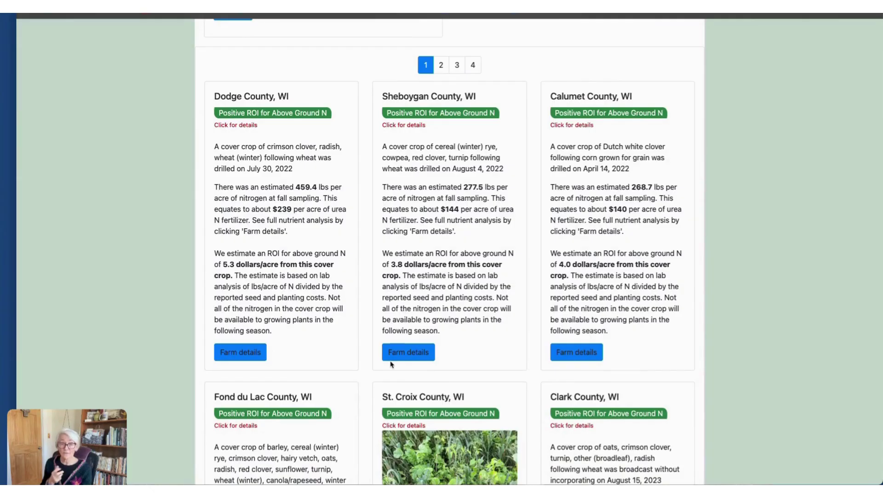
{"action": "scroll", "coordinate": [391, 364], "scroll_direction": "down", "scroll_amount": 1}
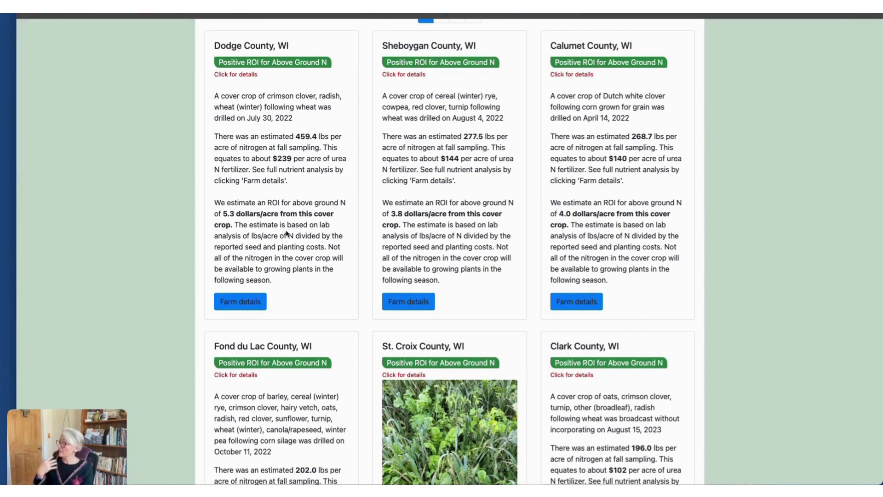
{"action": "left_click", "coordinate": [261, 307]}
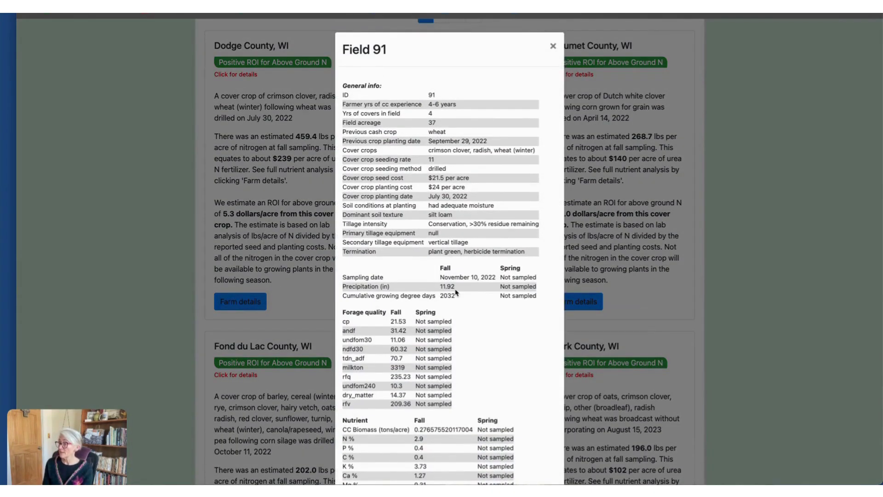
{"action": "scroll", "coordinate": [457, 293], "scroll_direction": "down", "scroll_amount": 2}
{"action": "scroll", "coordinate": [457, 293], "scroll_direction": "down", "scroll_amount": 3}
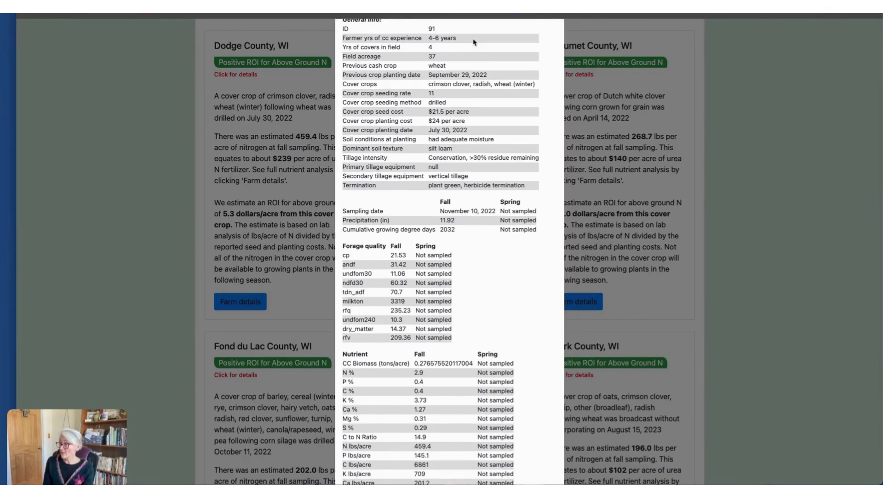
Highlight the field's years of covers and its cover crop practices, examine the forage and nutrient results, and close the details.
{"action": "left_click_drag", "start_coordinate": [445, 52], "coordinate": [345, 48]}
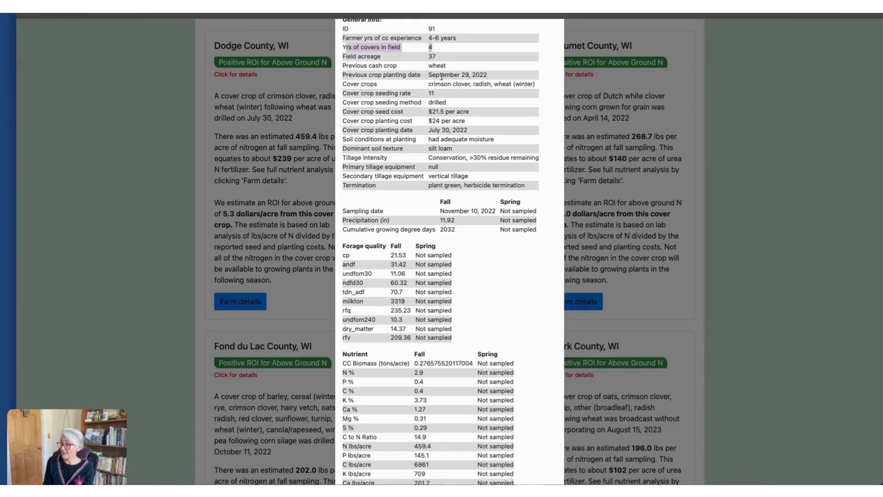
{"action": "left_click", "coordinate": [425, 89]}
{"action": "left_click_drag", "start_coordinate": [425, 89], "coordinate": [541, 87]}
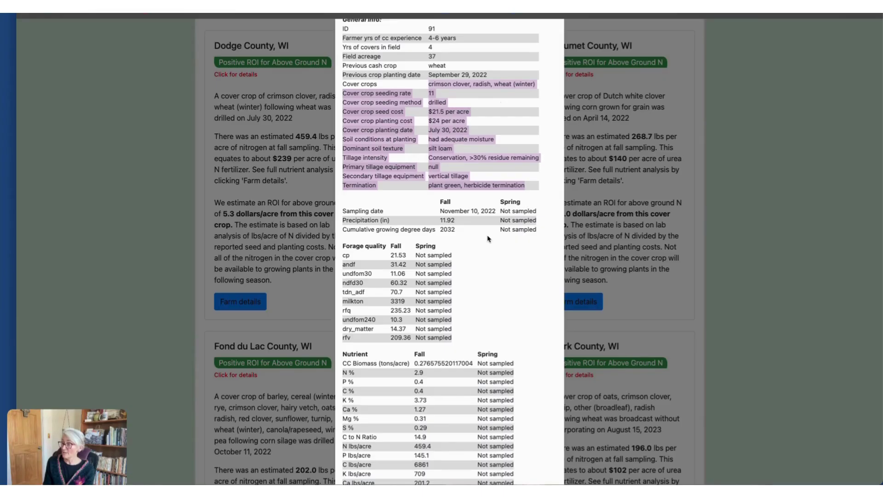
{"action": "scroll", "coordinate": [488, 239], "scroll_direction": "down", "scroll_amount": 3}
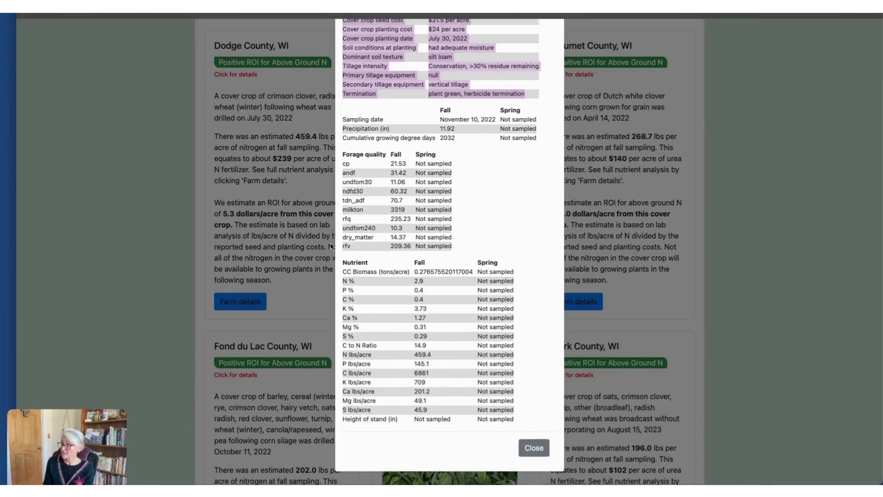
{"action": "left_click", "coordinate": [527, 449]}
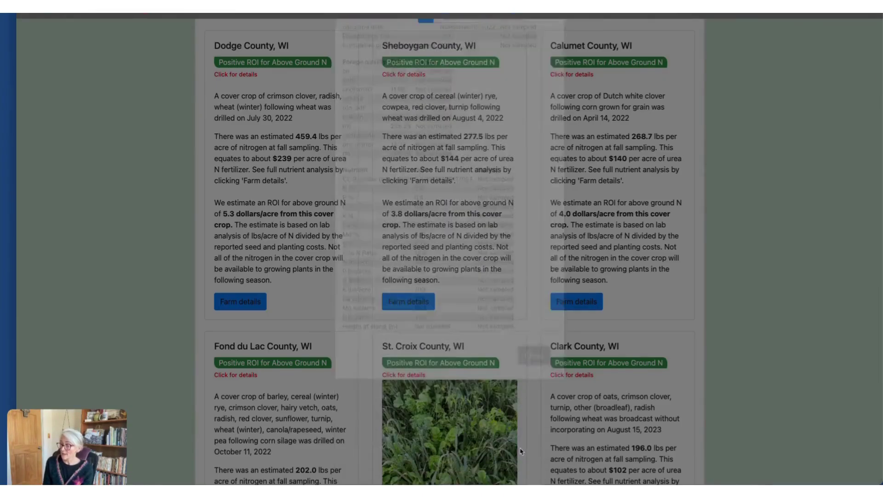
Leave the scenario tool for the Wisconsin Cover Crop Data Network welcome page and look through its introduction and tool links.
{"action": "scroll", "coordinate": [389, 221], "scroll_direction": "up", "scroll_amount": 7}
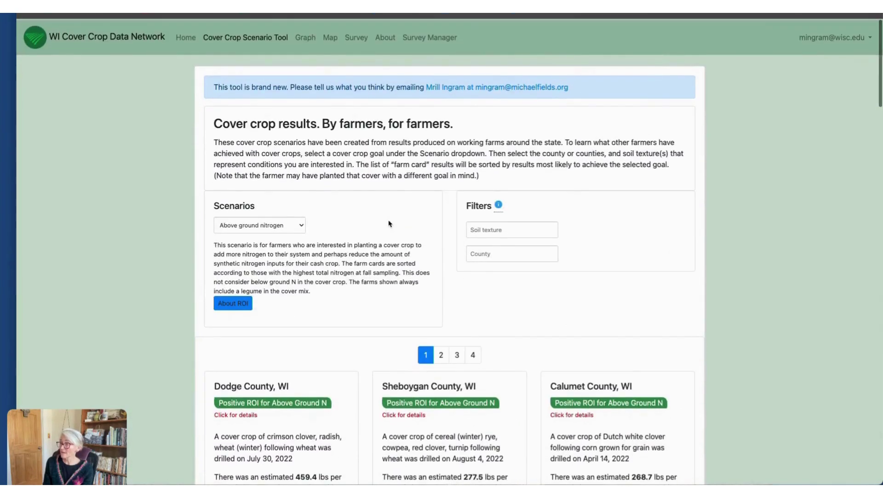
{"action": "left_click", "coordinate": [243, 38]}
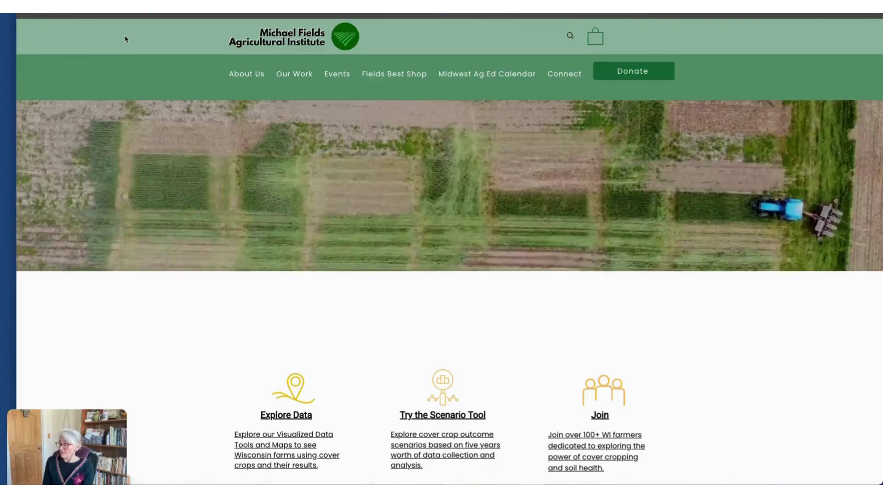
{"action": "left_click", "coordinate": [127, 39]}
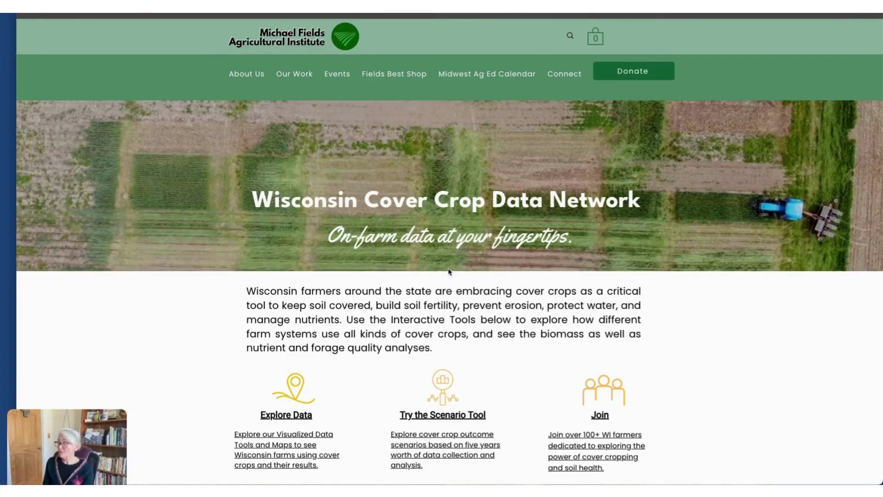
{"action": "scroll", "coordinate": [449, 271], "scroll_direction": "down", "scroll_amount": 3}
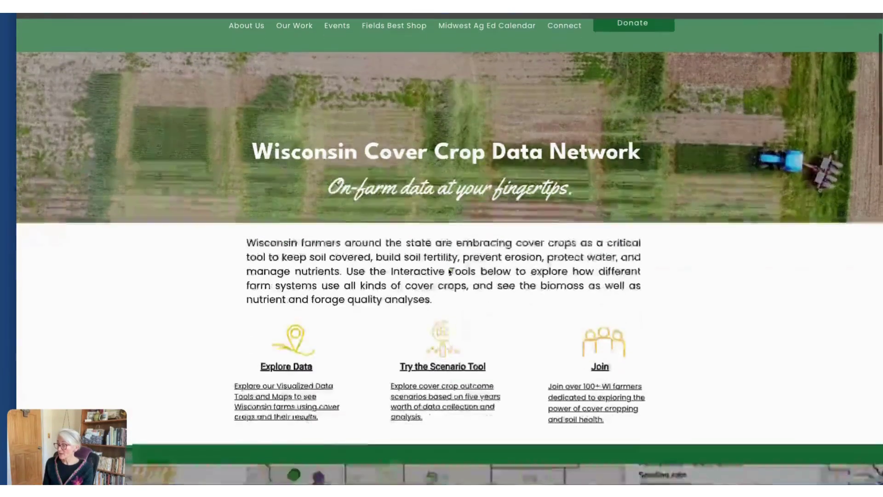